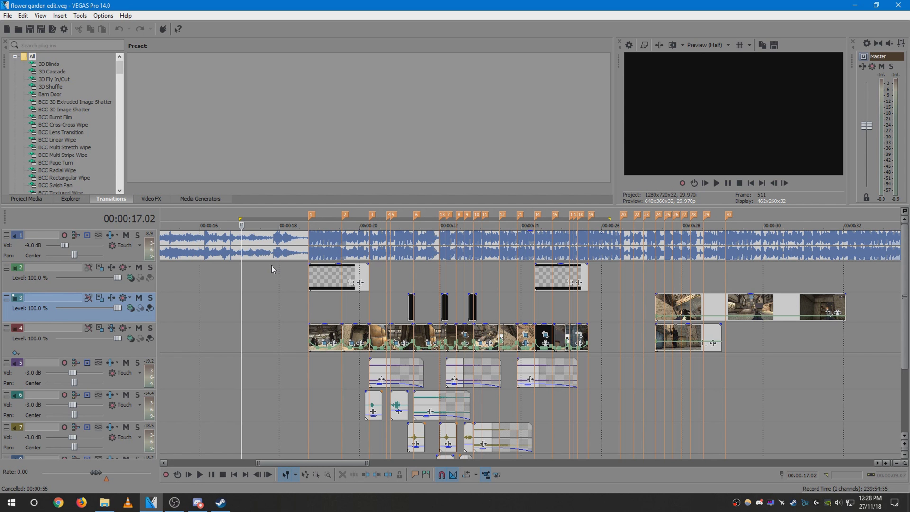
Mark a time selection from 00:00:17 to about 00:00:25 across all tracks.
key("Up")
key("Left")
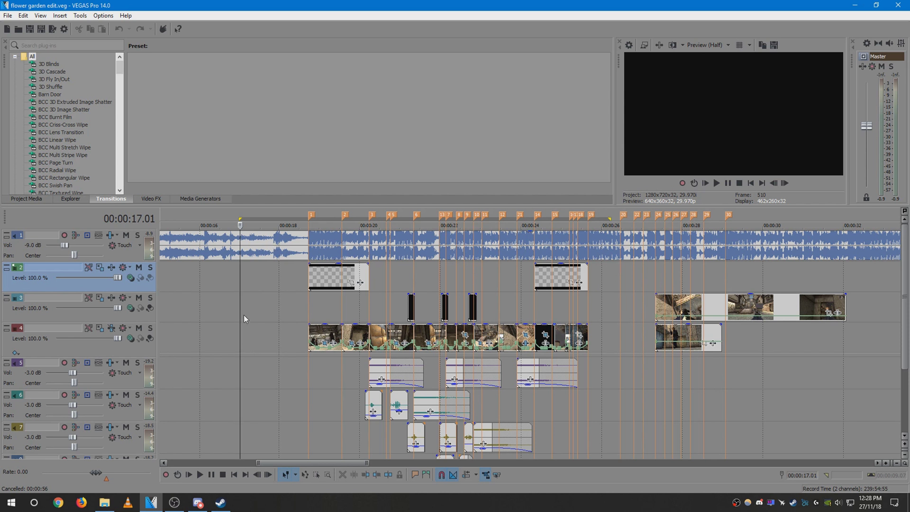
left_click_drag(239, 315, 604, 315)
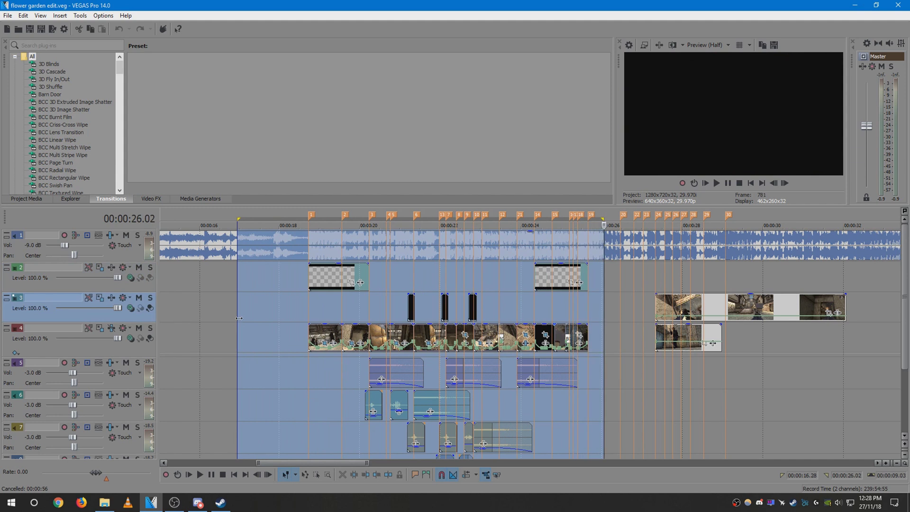
In Render As, choose the Windows Media Video V11 8 Mbps HD 1080-30p template.
left_click(238, 318)
left_click(8, 14)
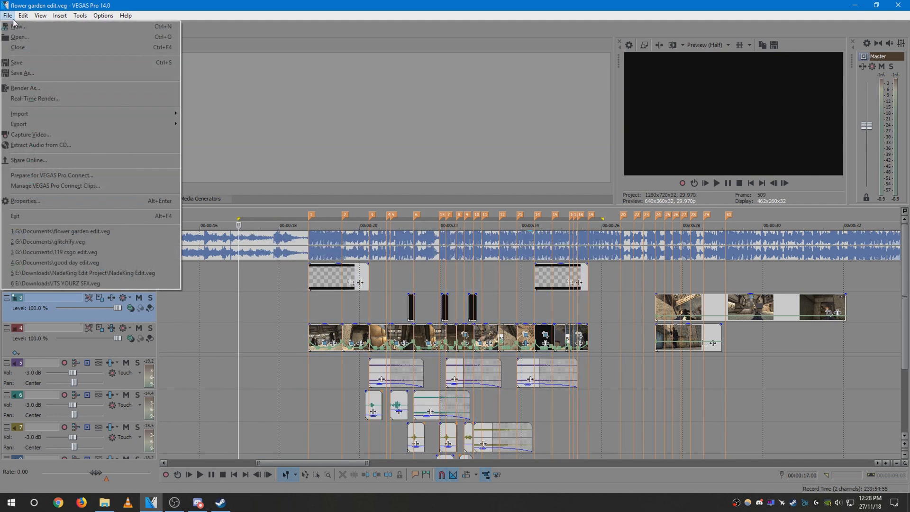
left_click(38, 89)
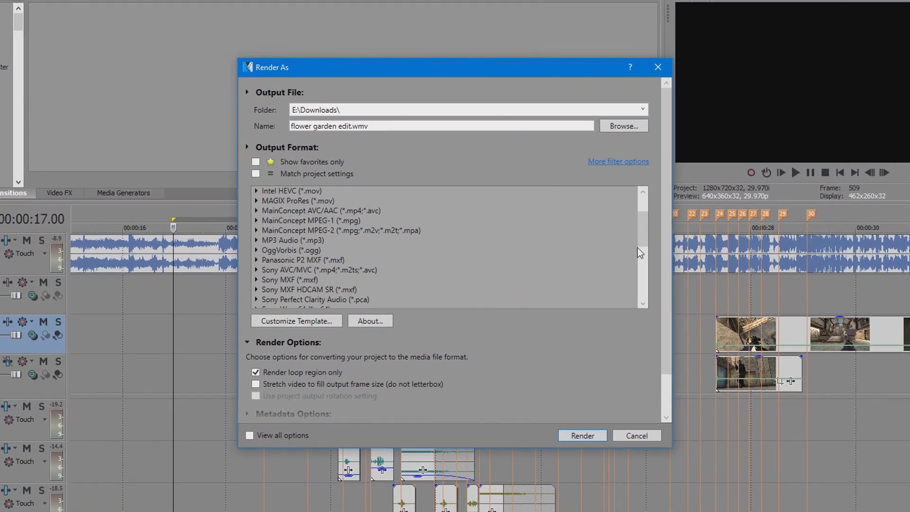
scroll(638, 248, "down", 5)
left_click(223, 195)
left_click(329, 197)
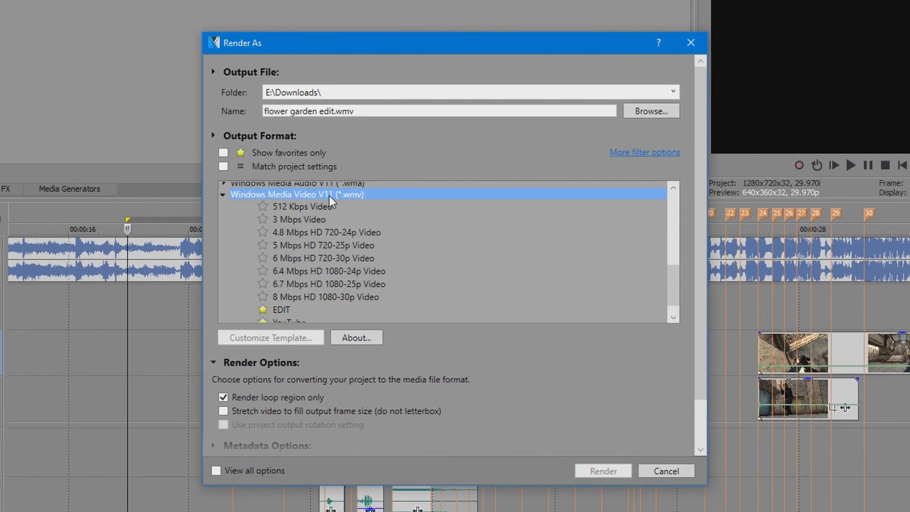
left_click(285, 297)
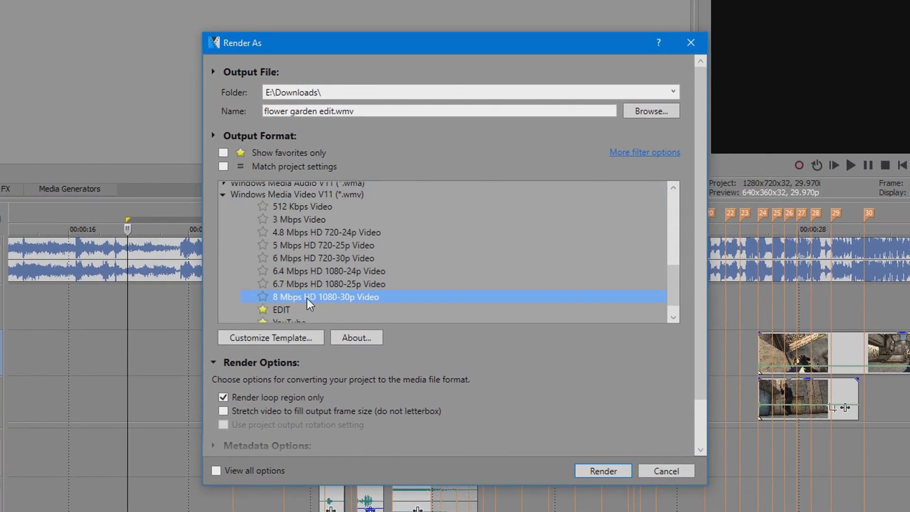
Customize the template's audio to 320 kbps, 44 kHz stereo.
left_click(304, 340)
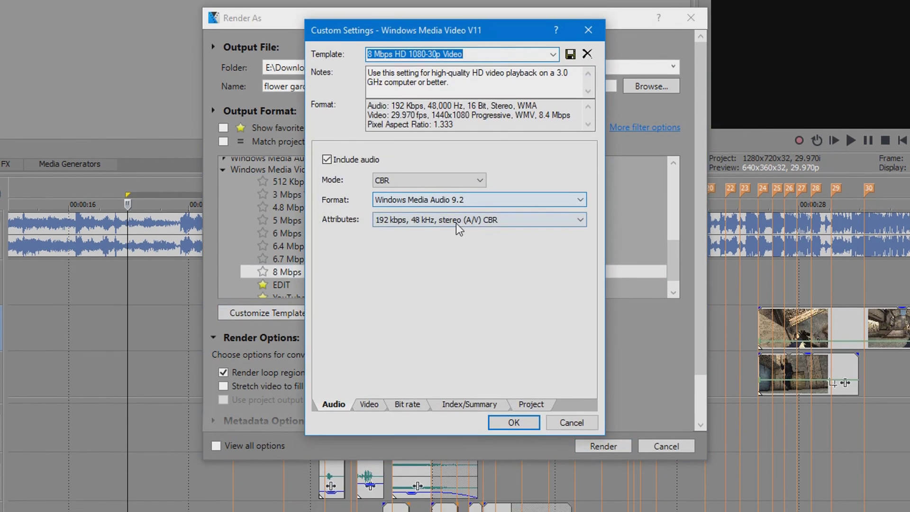
left_click(408, 245)
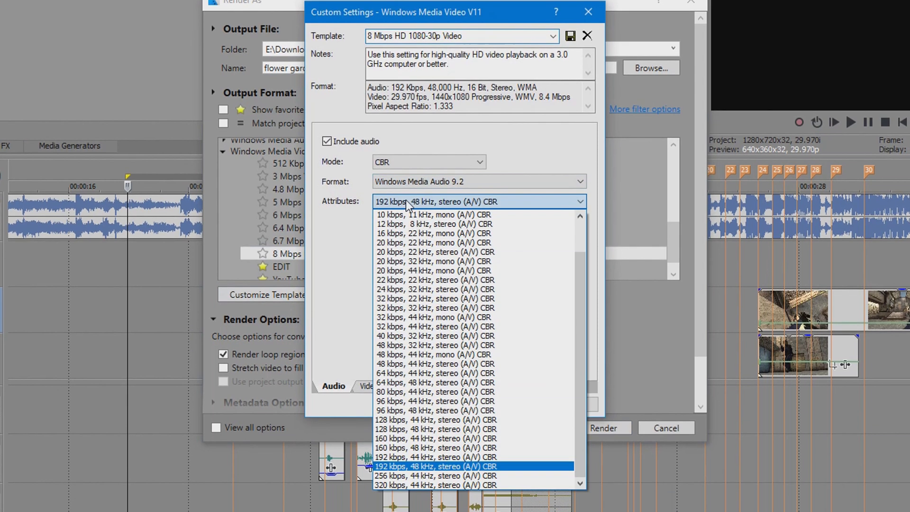
left_click(401, 485)
Set the video pixel aspect ratio to 1.000 and choose a Custom image size.
left_click(369, 428)
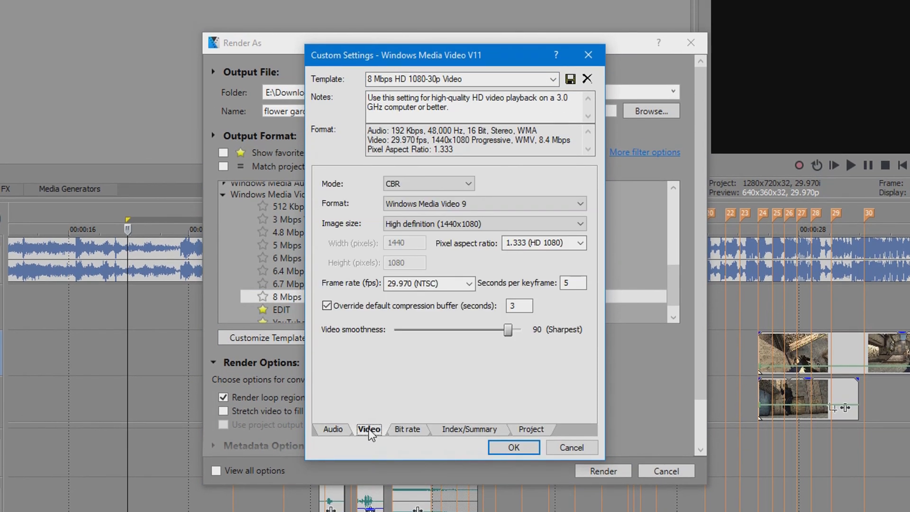
left_click(582, 243)
left_click(544, 253)
left_click(441, 227)
left_click(424, 301)
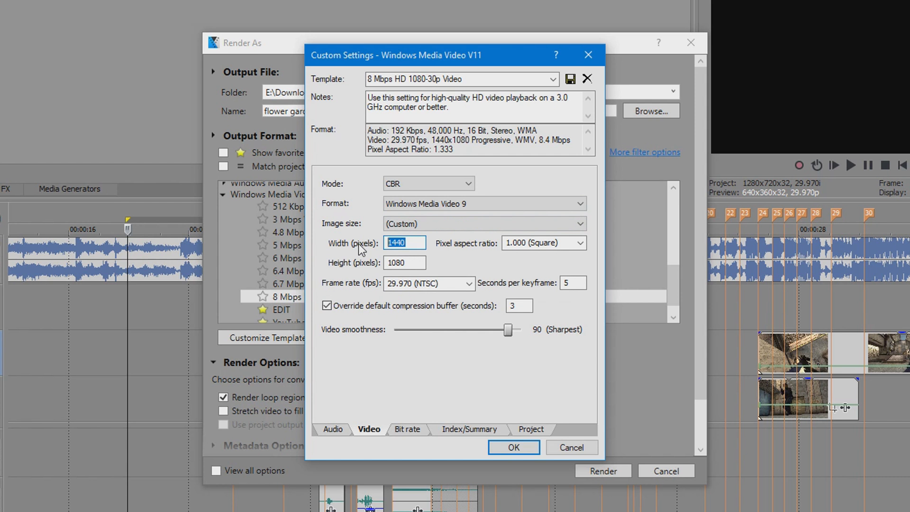
type("2560")
Make the frame 2560x1440 at 29.970 fps with smoothness 100.
key("Tab")
key("Tab")
type("14")
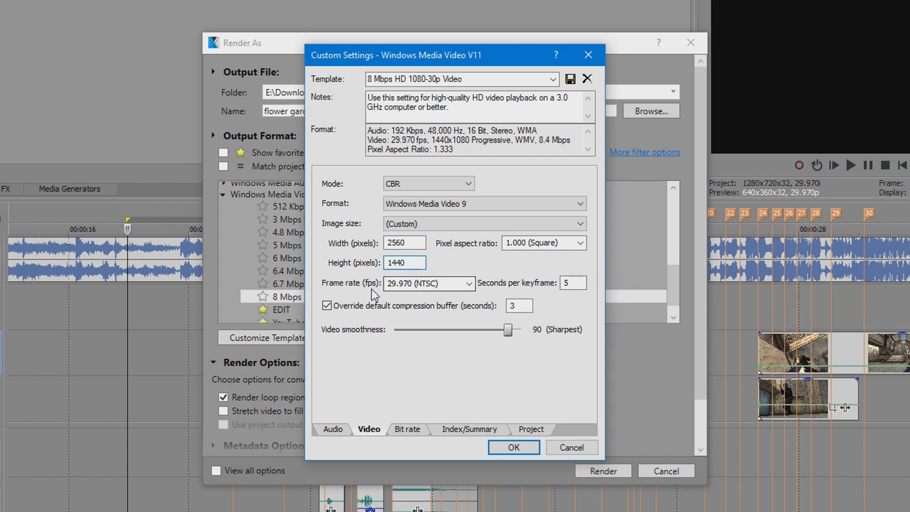
left_click(469, 284)
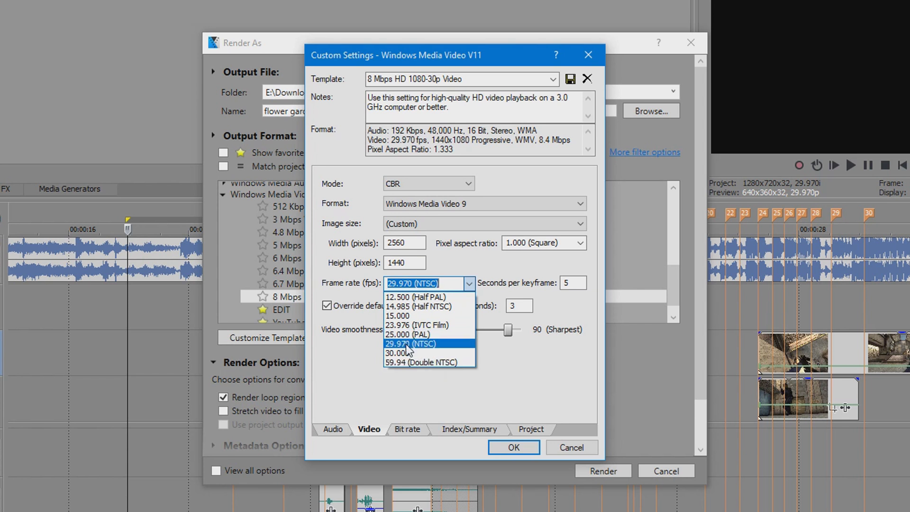
left_click(405, 344)
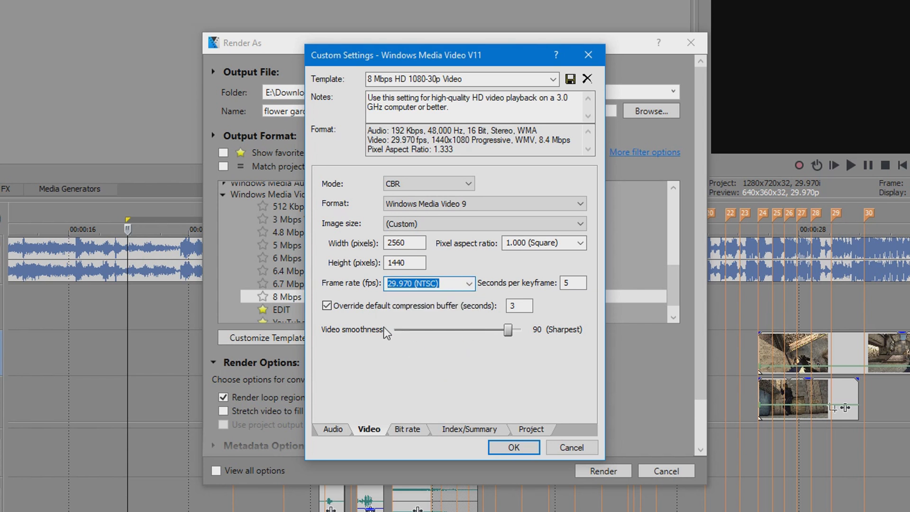
left_click(516, 328)
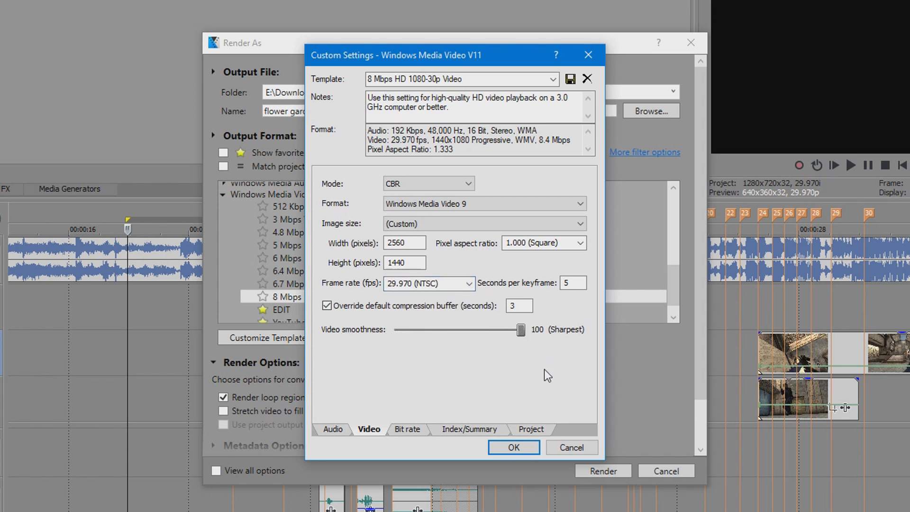
left_click(412, 430)
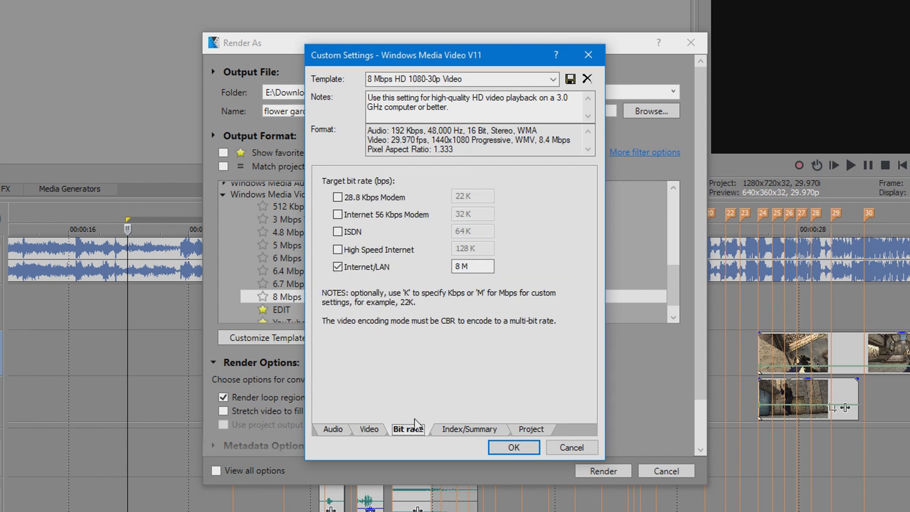
Replace the 8 M Internet/LAN target bit rate with 150 M.
left_click_drag(456, 265, 447, 269)
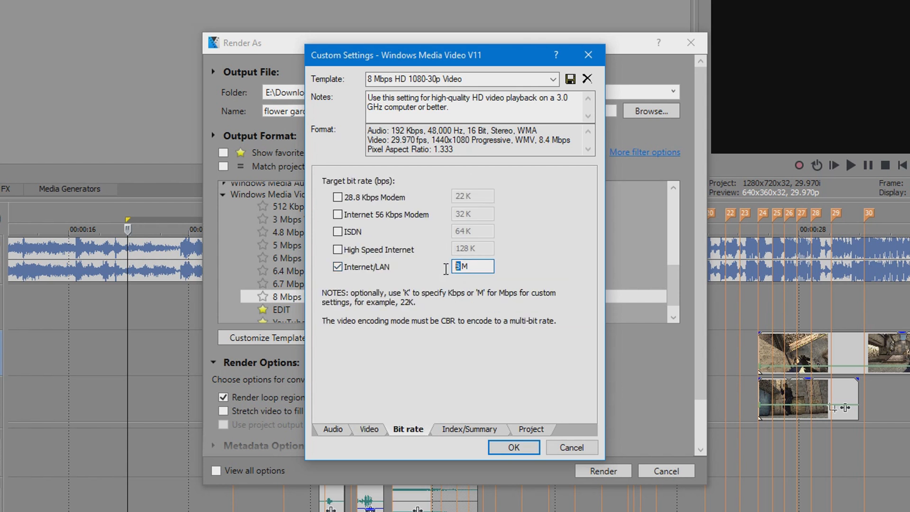
type("150")
Set rendering quality to Best, name the template EDIT, and accept the settings.
left_click(532, 429)
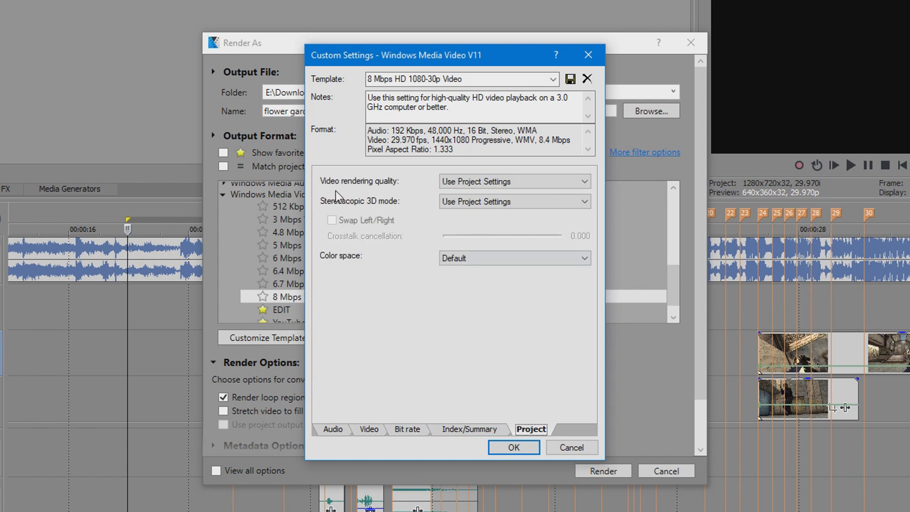
left_click(487, 184)
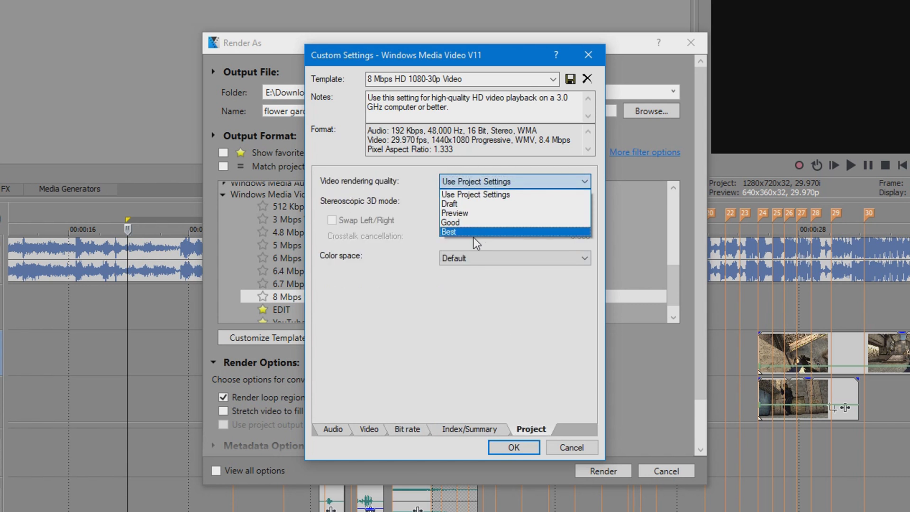
left_click(449, 233)
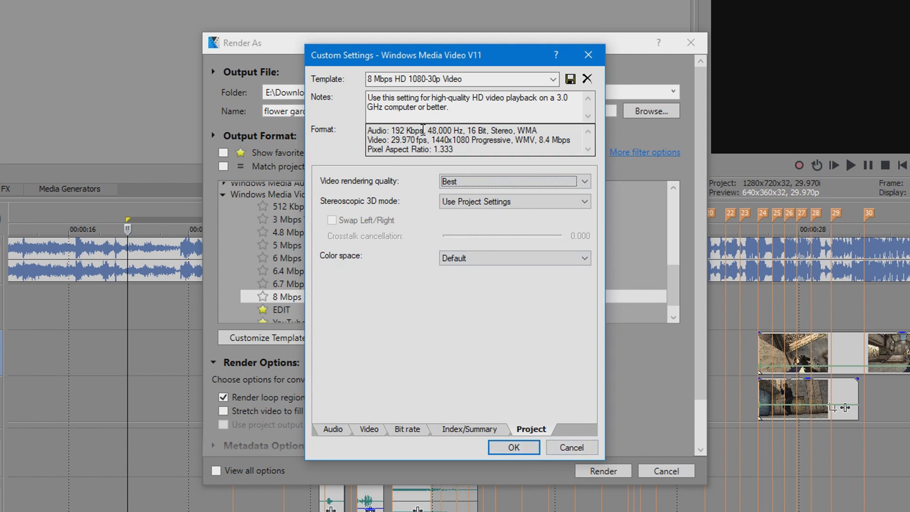
left_click(451, 79)
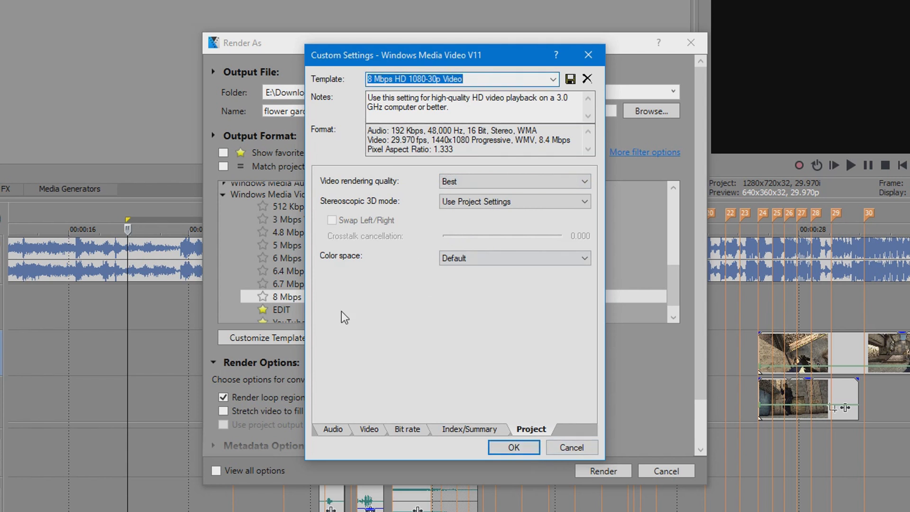
left_click(571, 446)
Render the loop region to 'flower garden edit.wmv' with the EDIT favourite template.
left_click(299, 154)
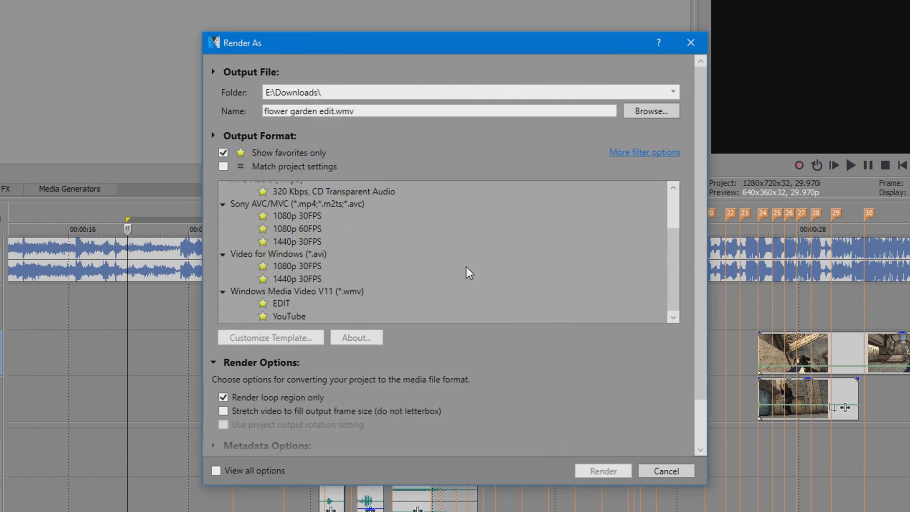
left_click(290, 304)
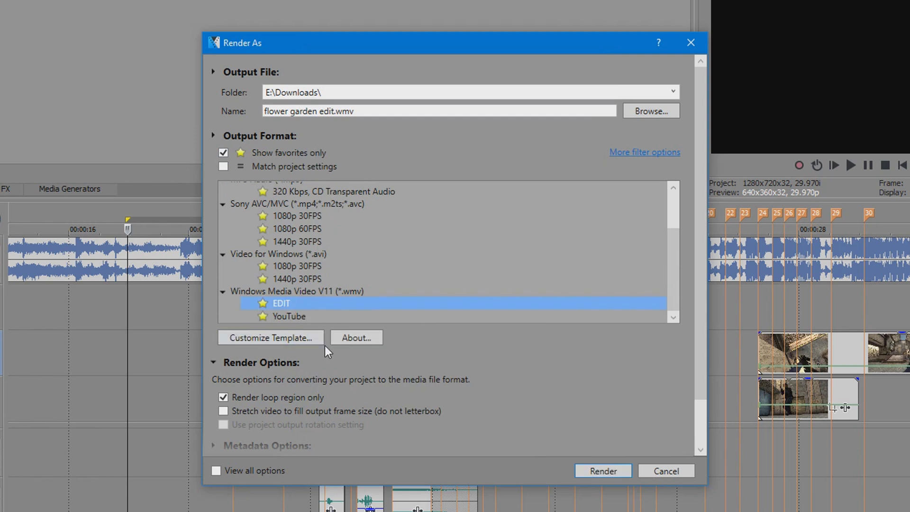
left_click(589, 471)
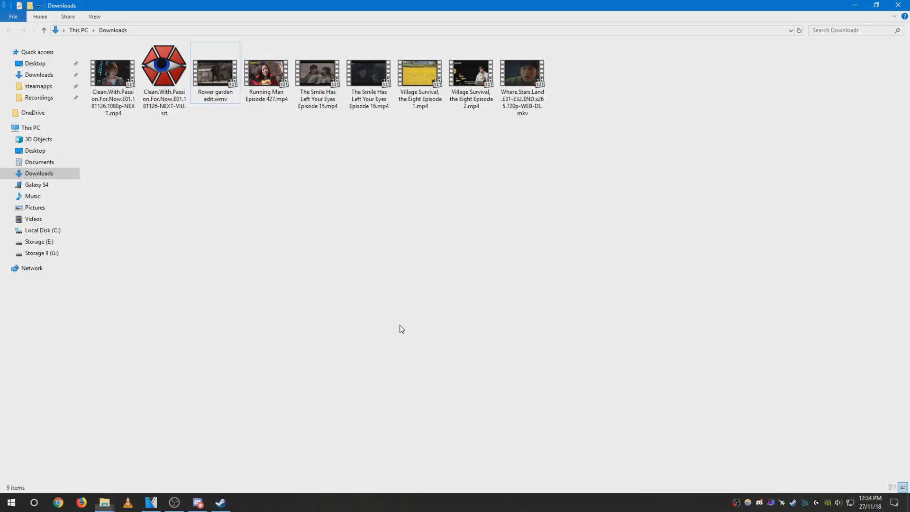
Check 'flower garden edit.wmv' Details: 1440 frame height, 29.97 fps, data rate.
right_click(198, 73)
left_click(277, 362)
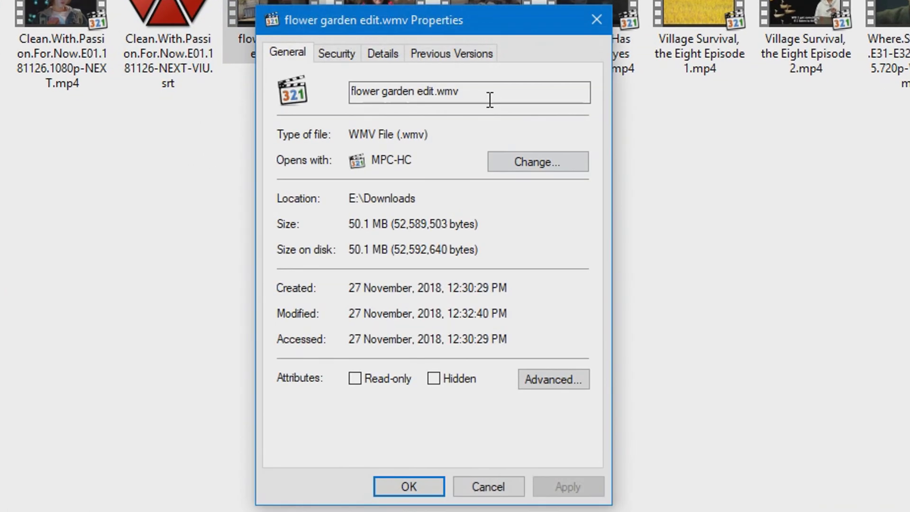
left_click(396, 55)
left_click(413, 278)
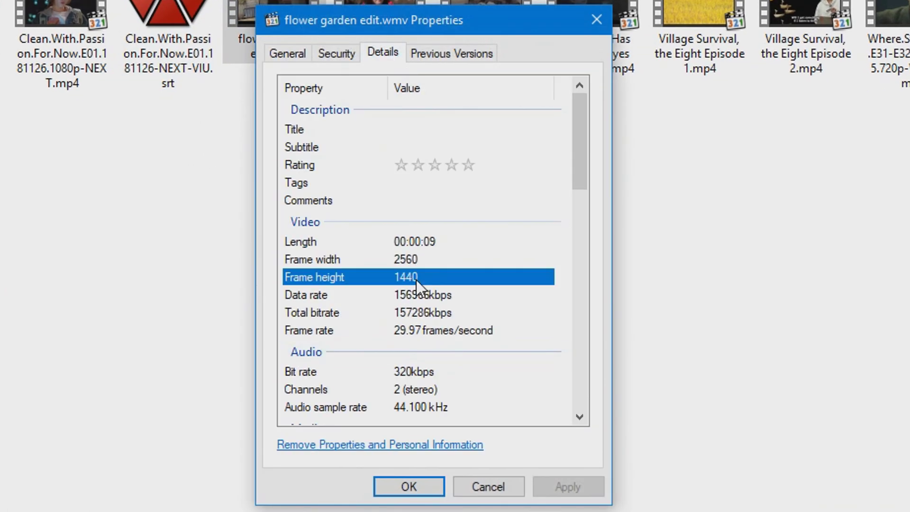
left_click(409, 333)
left_click(417, 295)
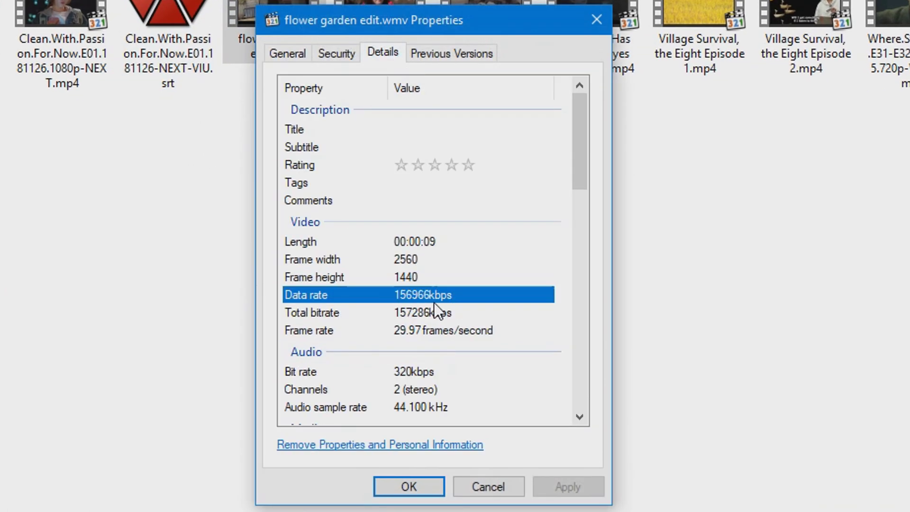
Confirm the 50.1 MB file size, close Properties, and play the video.
left_click(306, 55)
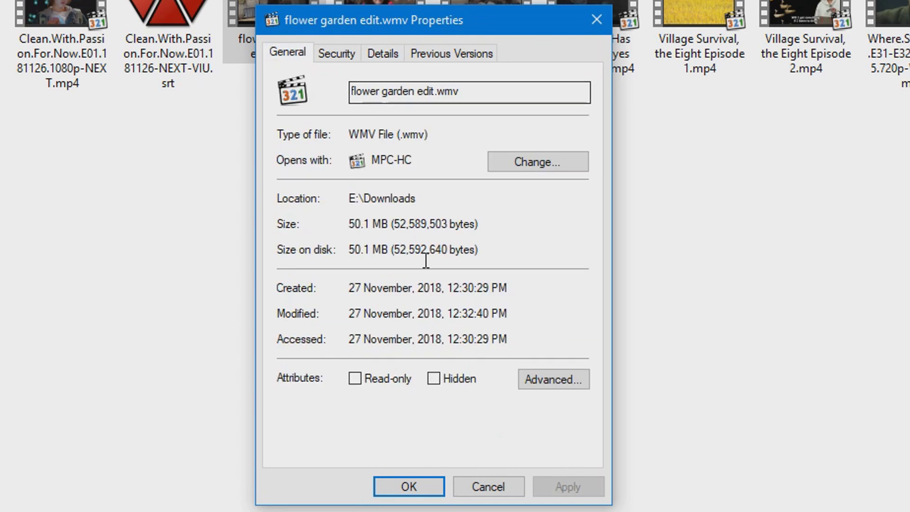
left_click_drag(389, 224, 352, 229)
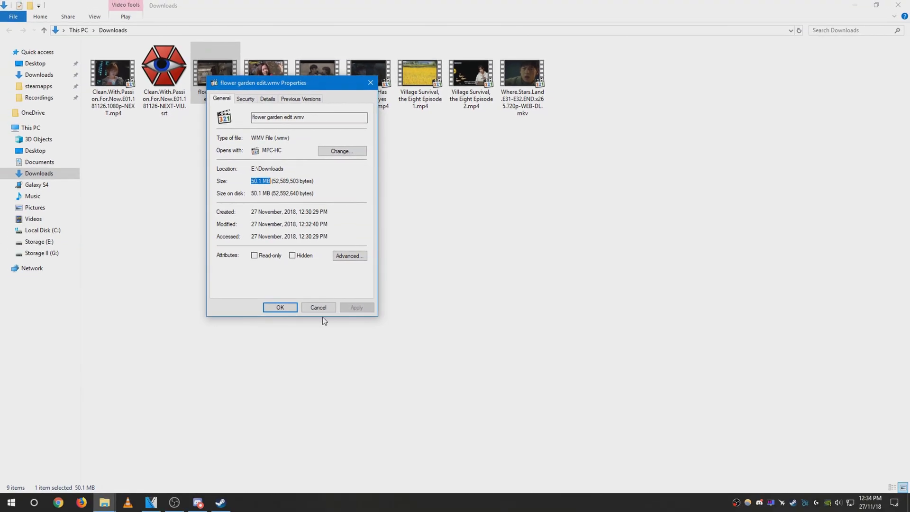
left_click(315, 305)
double_click(228, 82)
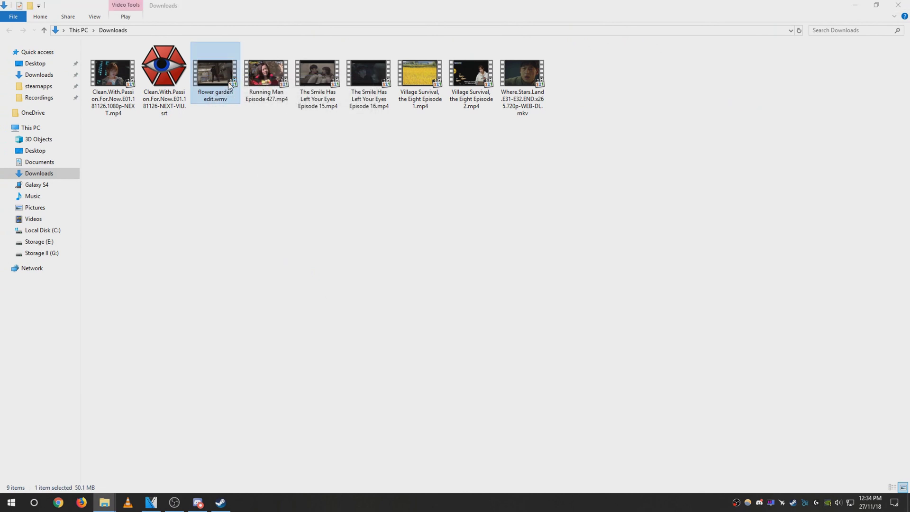